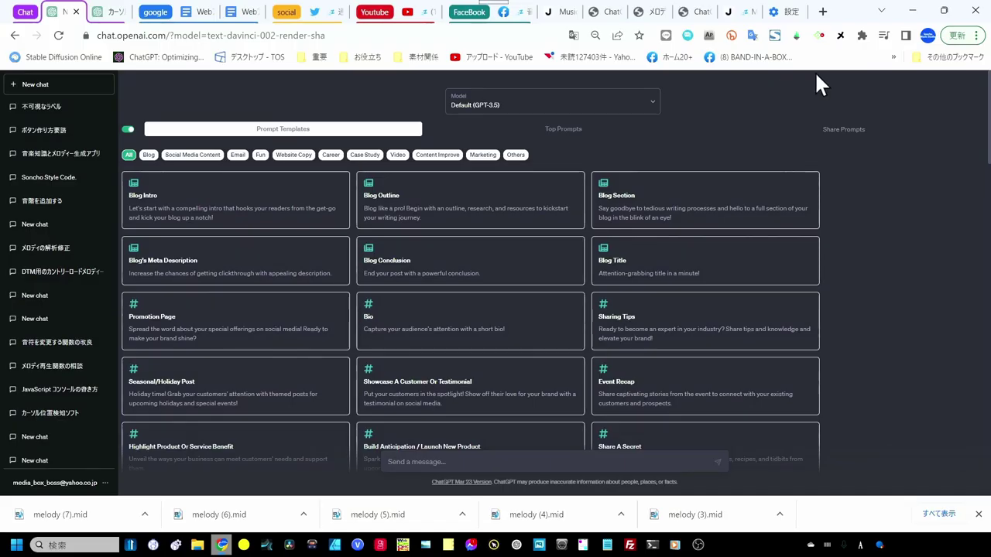
In the notepad prompt, delete 日本の from the fourth line and select the whole prompt
left_click(841, 35)
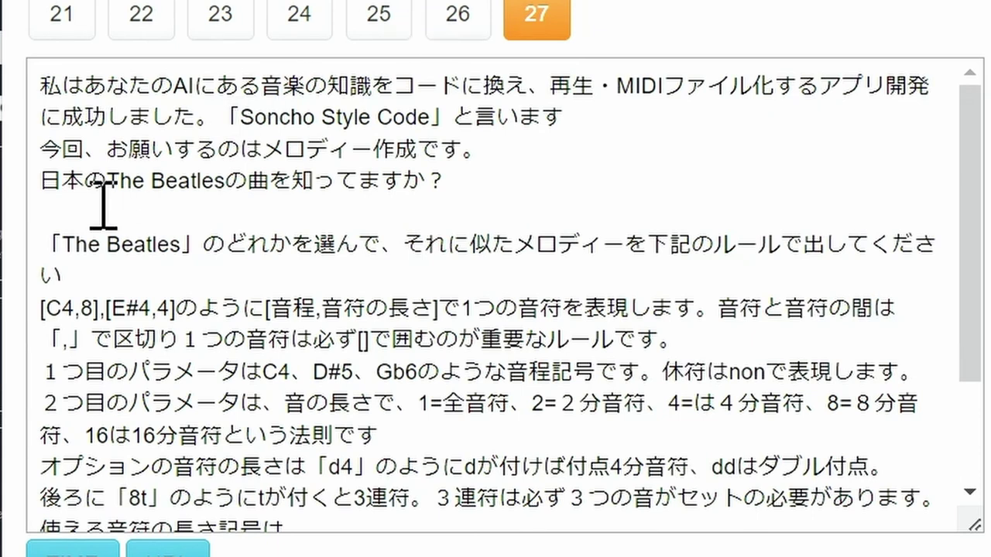
left_click_drag(105, 182, 17, 187)
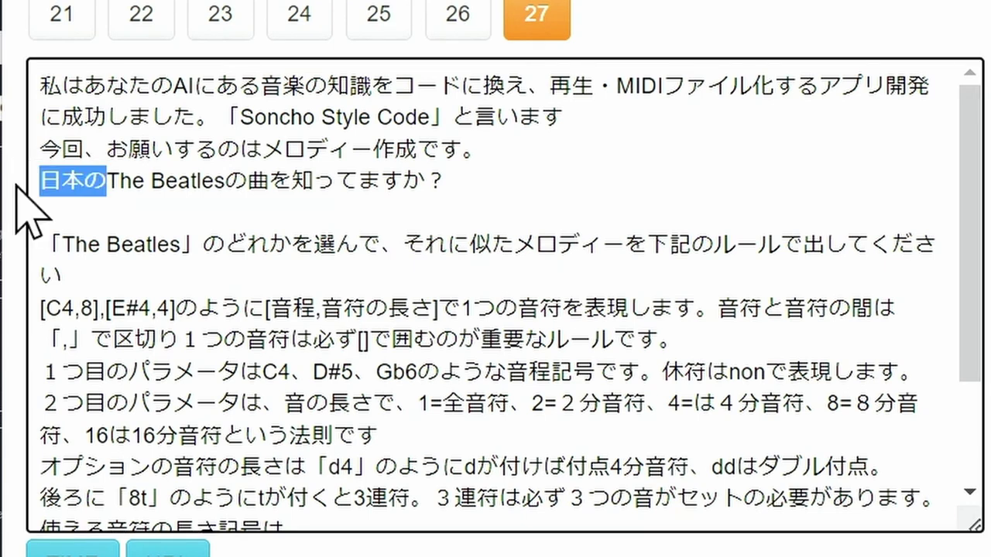
key("BackSpace")
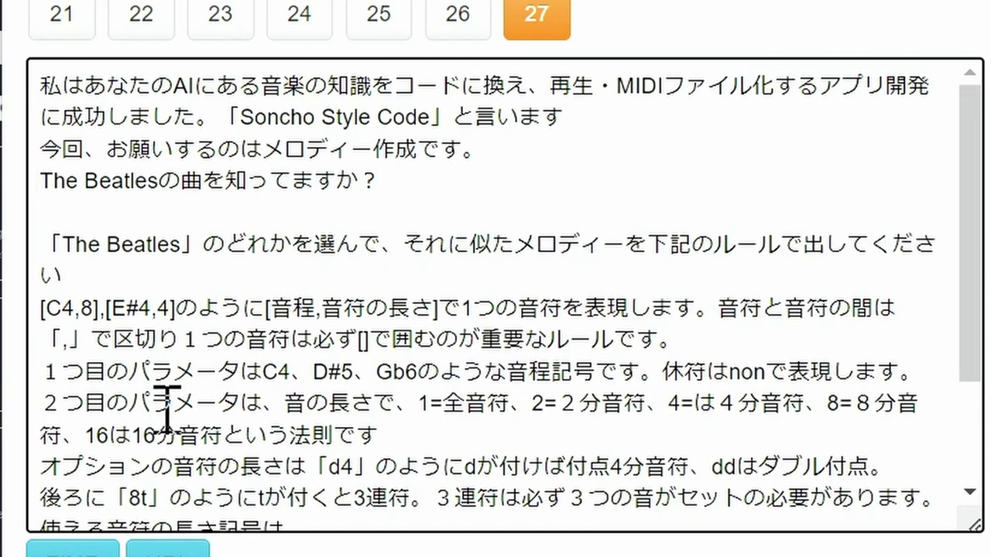
scroll(167, 410, "down", 2)
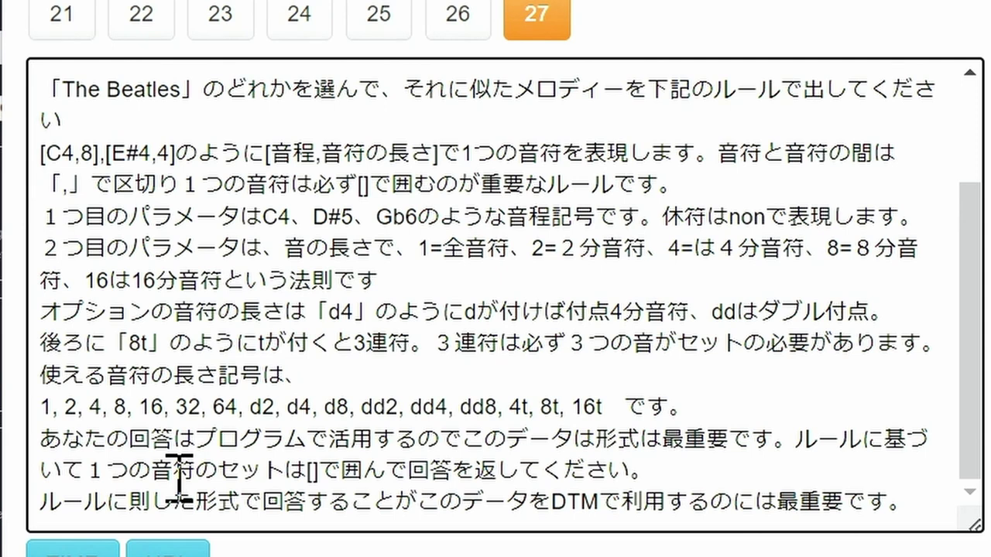
scroll(179, 472, "up", 2)
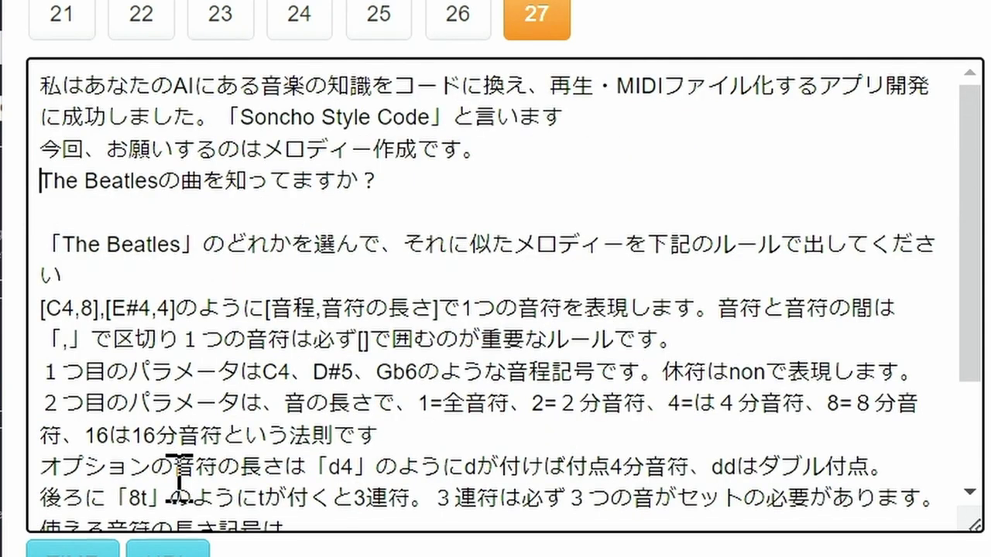
key("ctrl+a")
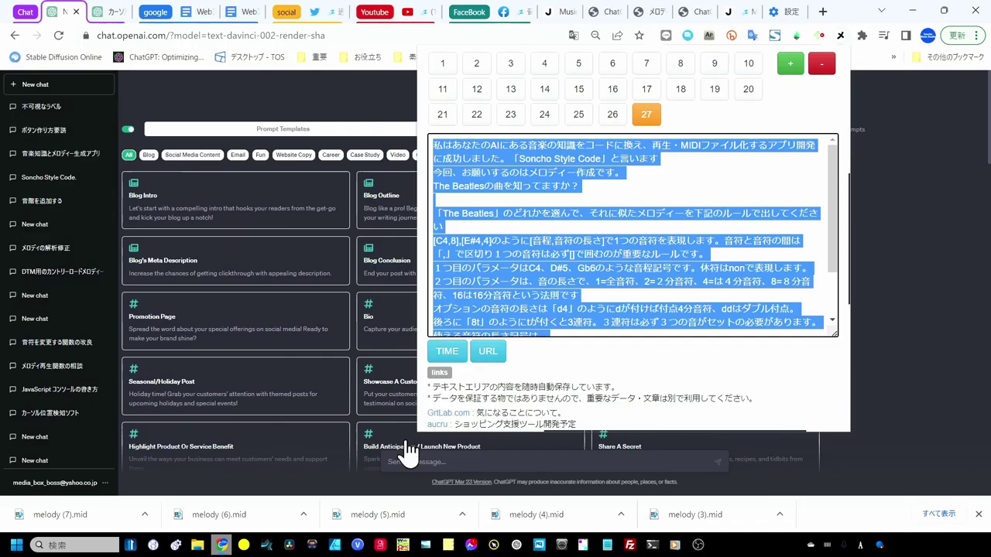
Paste the Beatles prompt into ChatGPT, send it, and copy the reply's Come Together–style melody code
left_click(400, 460)
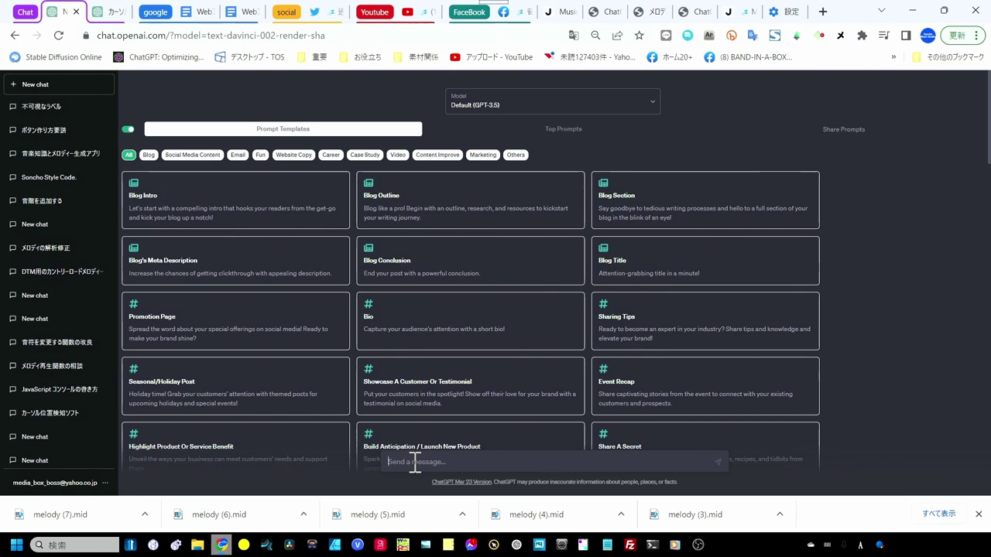
key("ctrl+v")
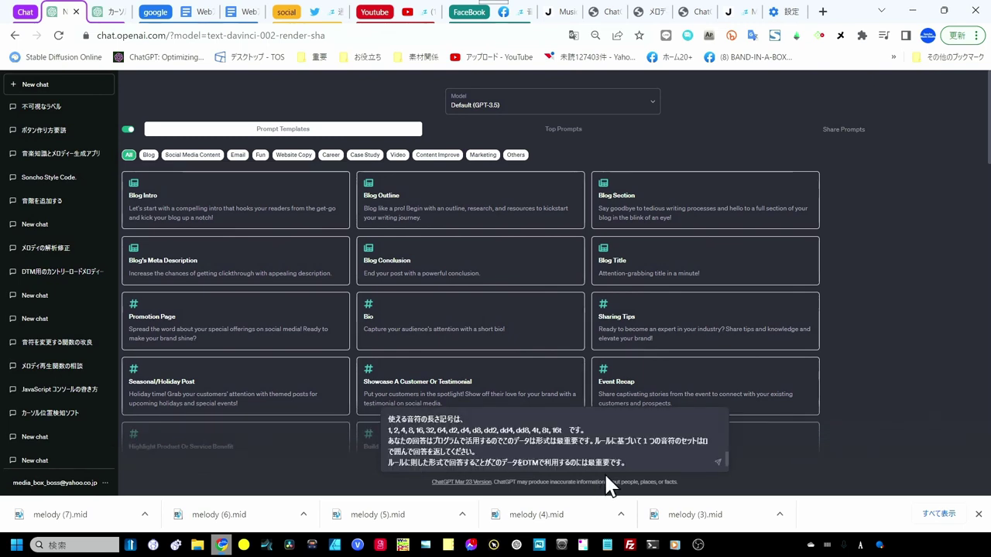
left_click(717, 463)
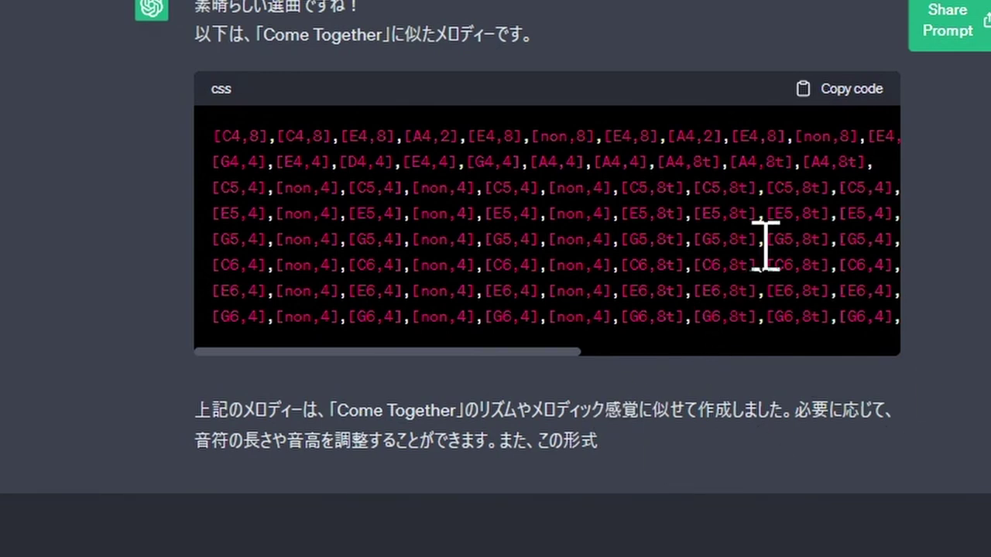
left_click(865, 90)
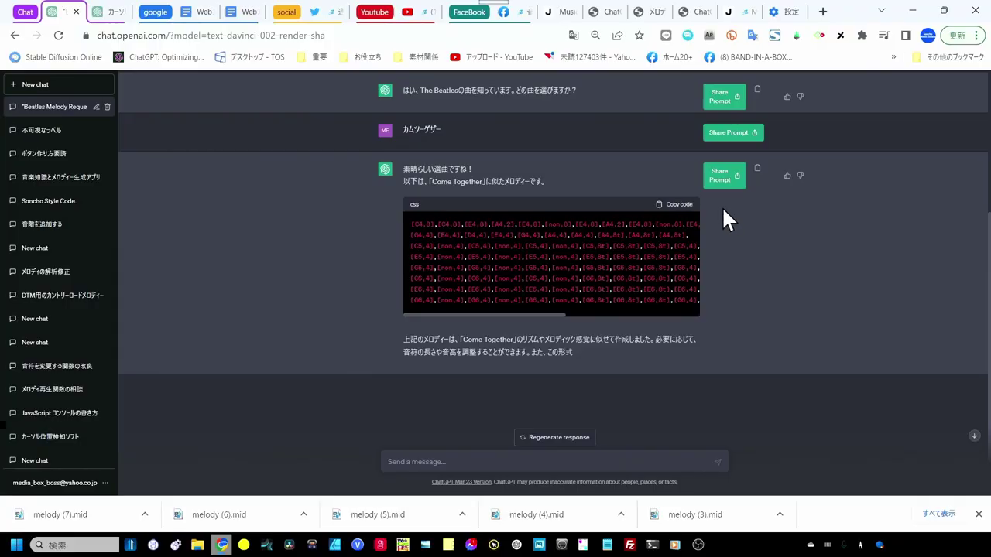
Paste the copied melody code, starting [C4,8],[C4,8],[E4,8],[A4,2], into GPT Melody Player's Melody Input
left_click(697, 12)
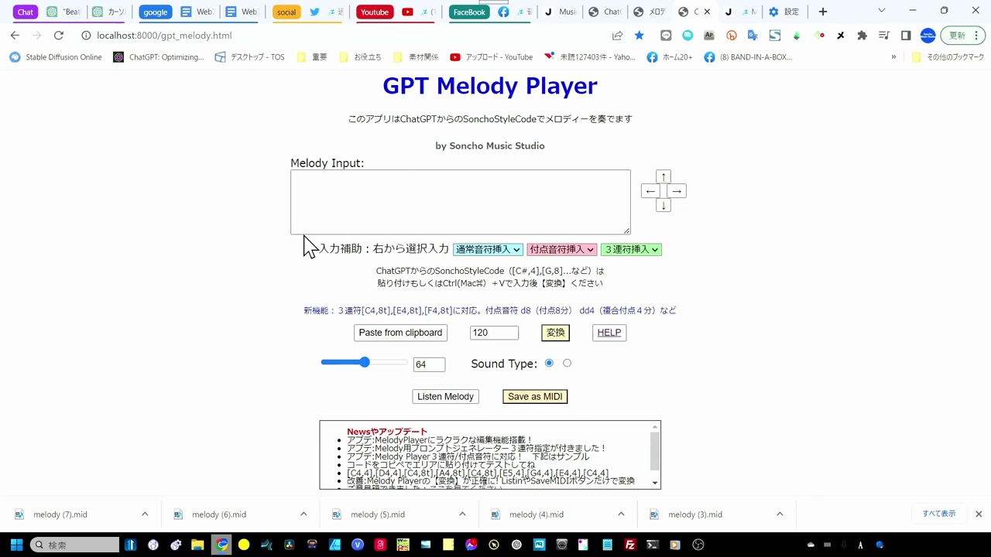
key("ctrl+shift+Tab")
key("ctrl+shift+Tab")
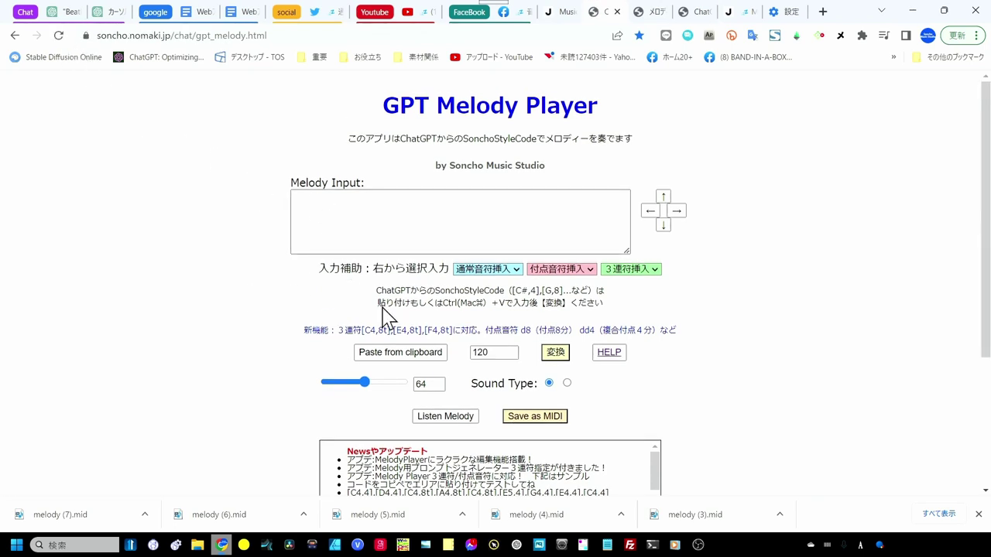
left_click(406, 360)
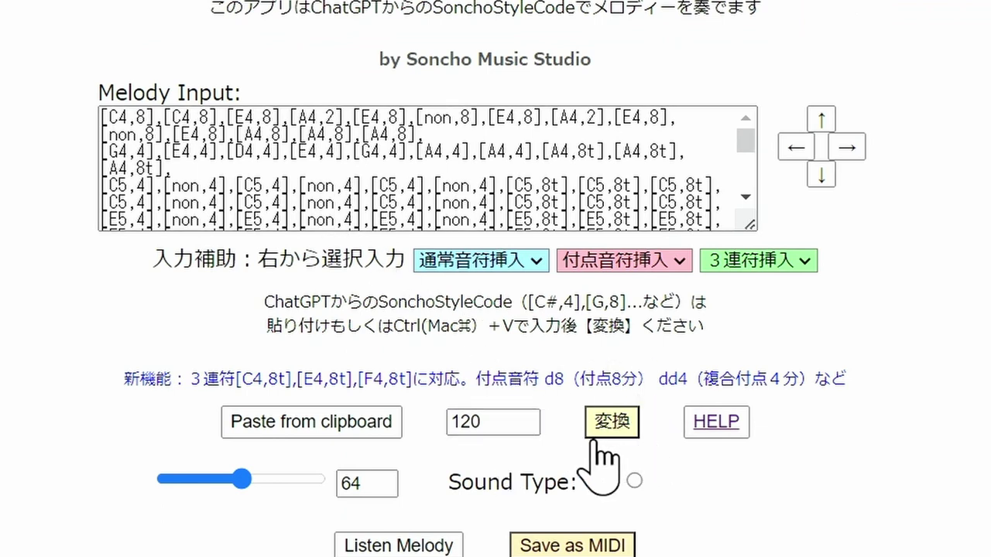
Convert the pasted code with 変換 and review the reformatted rows ending [G6,8t]
left_click(620, 425)
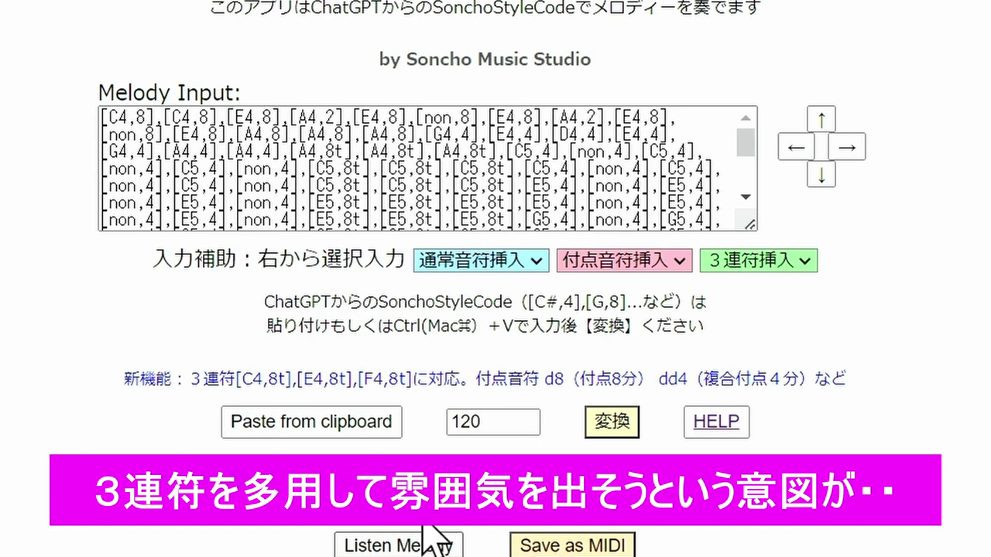
scroll(755, 155, "down", 3)
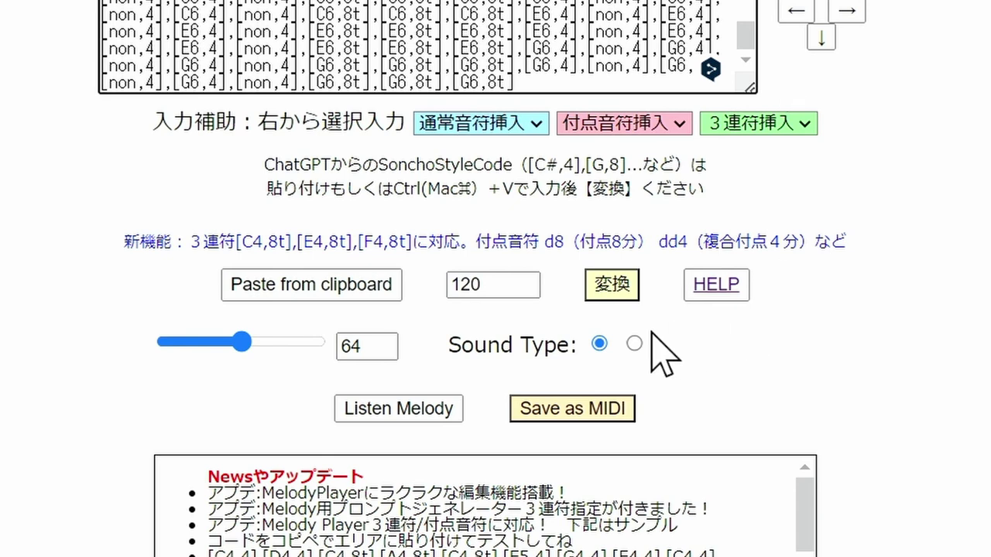
Save the melody as the MIDI file melody (8).mid
left_click(596, 407)
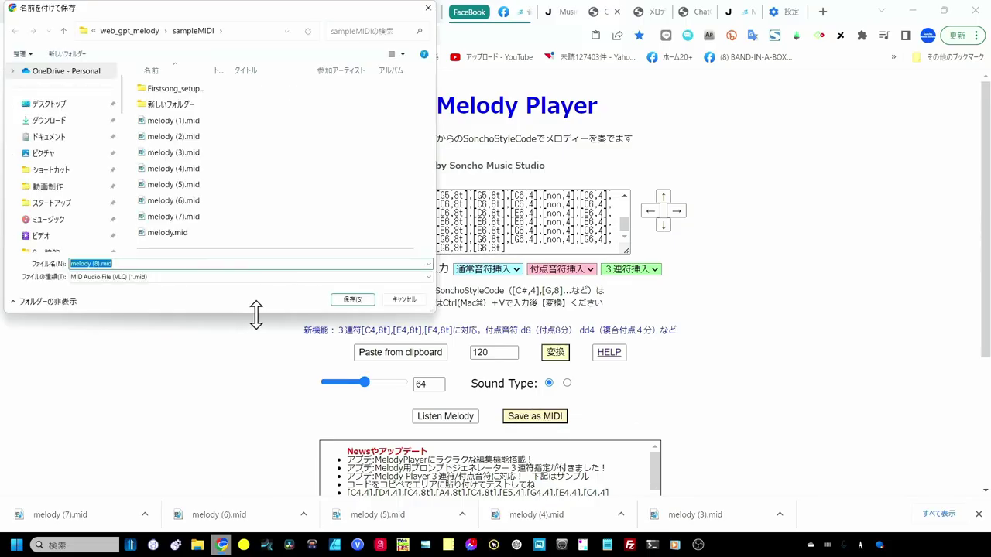
left_click(341, 302)
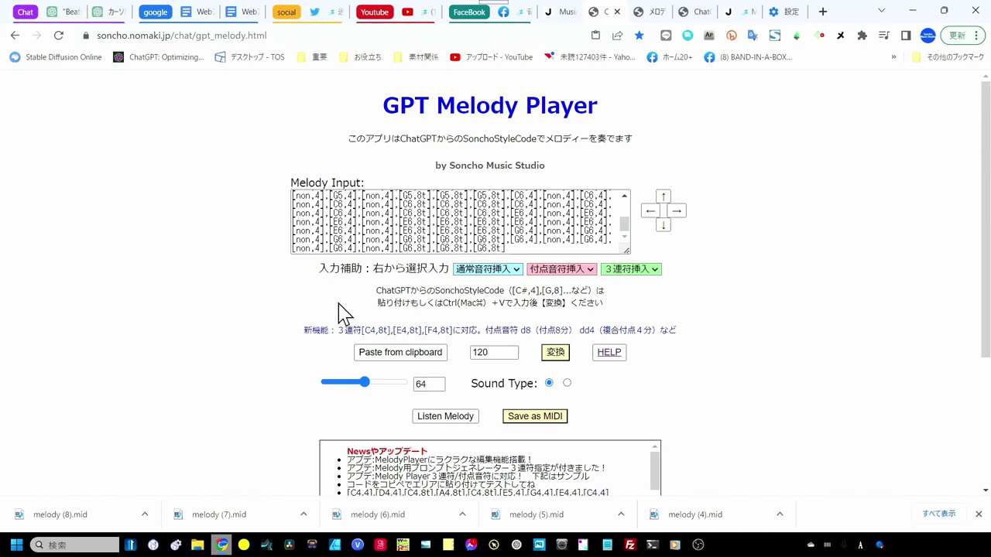
Open the download's sampleMIDI folder, keep the name melody (8).mid, and play it in the preview
left_click(143, 517)
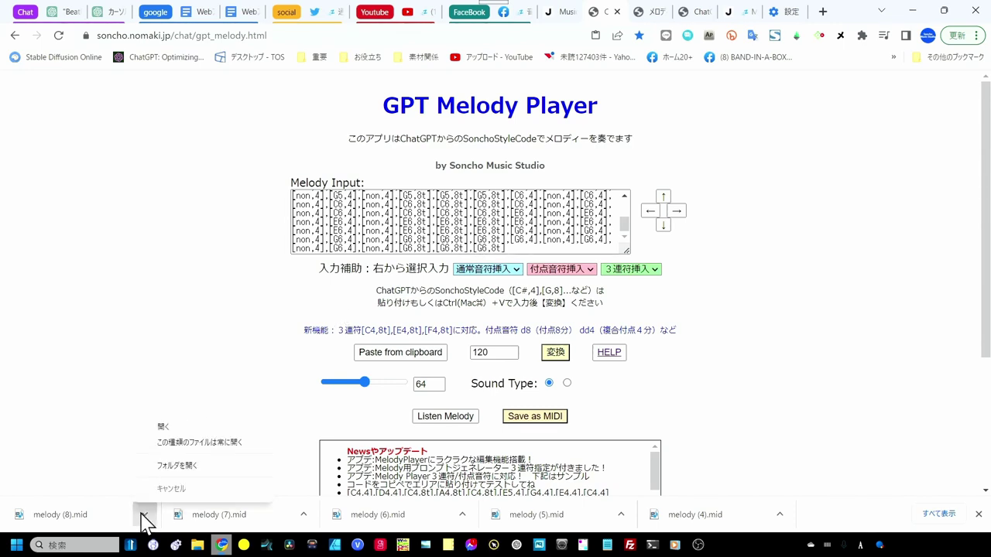
left_click(171, 467)
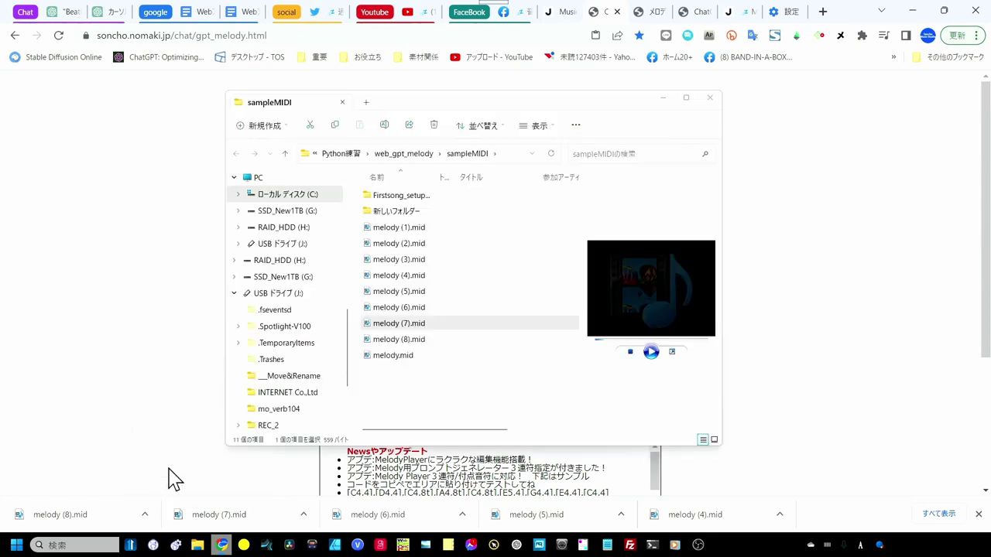
left_click(388, 345)
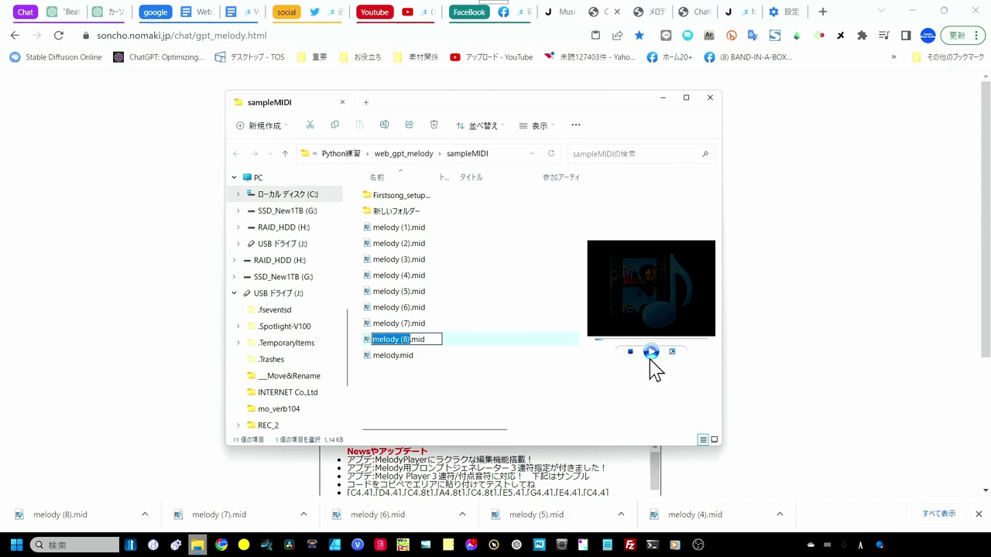
key("Return")
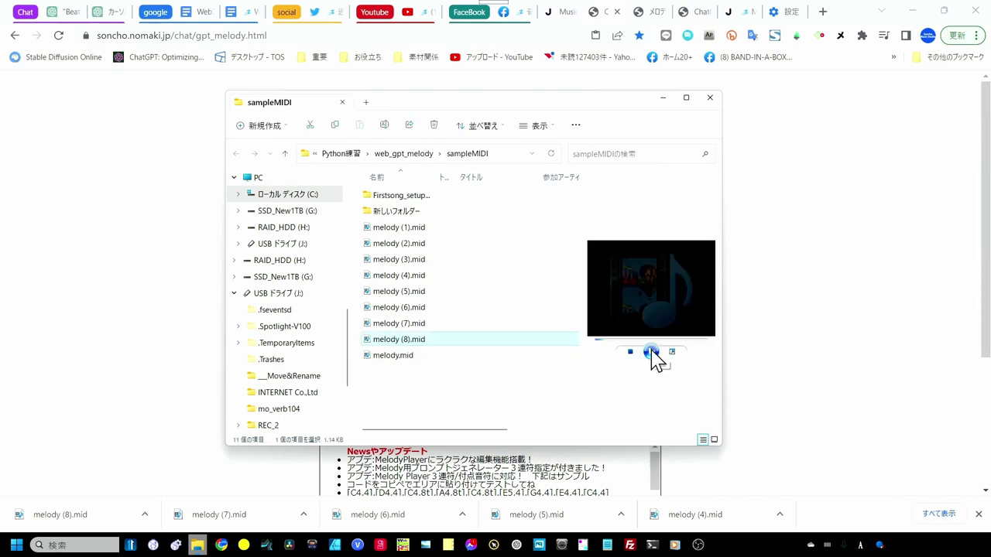
left_click(651, 352)
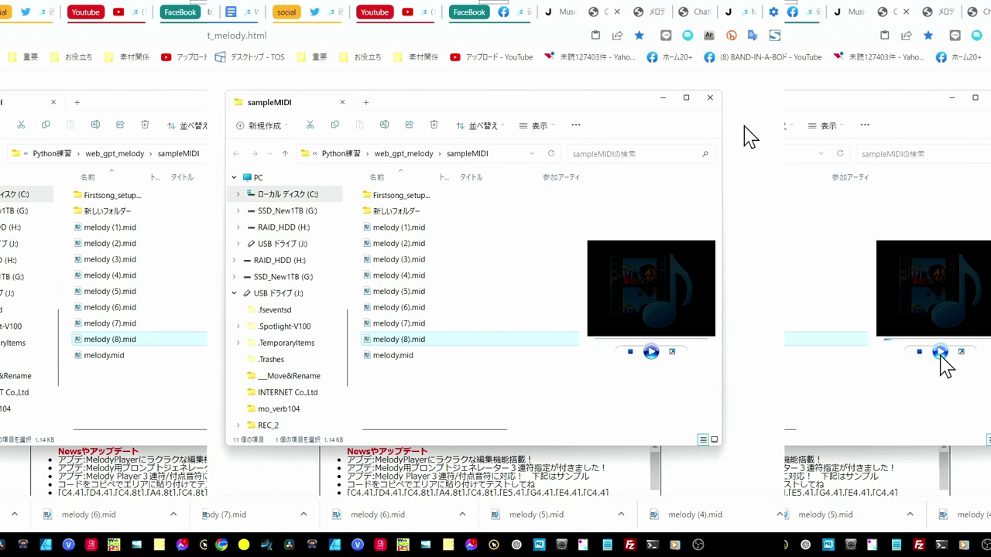
Close File Explorer and place the cursor at the end of the melody code
left_click(710, 99)
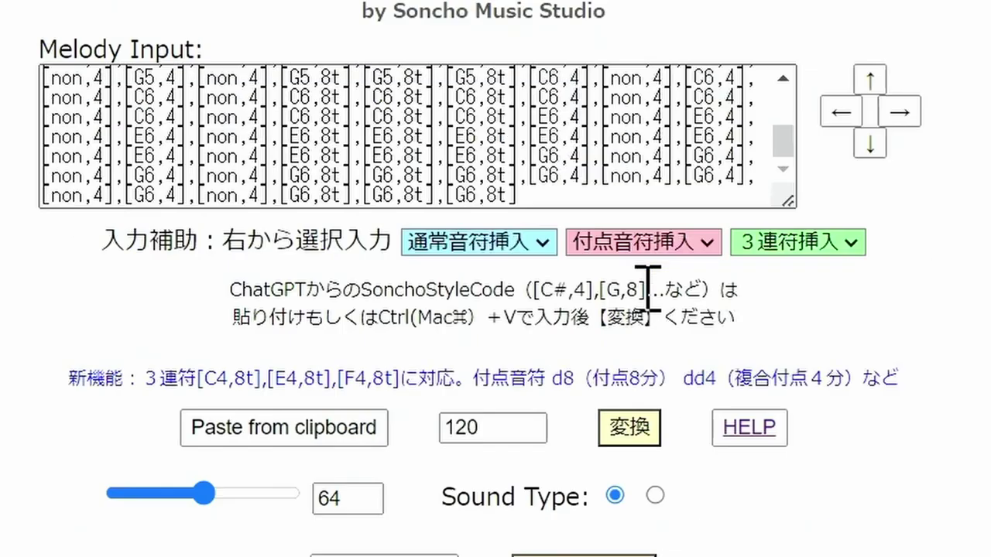
left_click(549, 186)
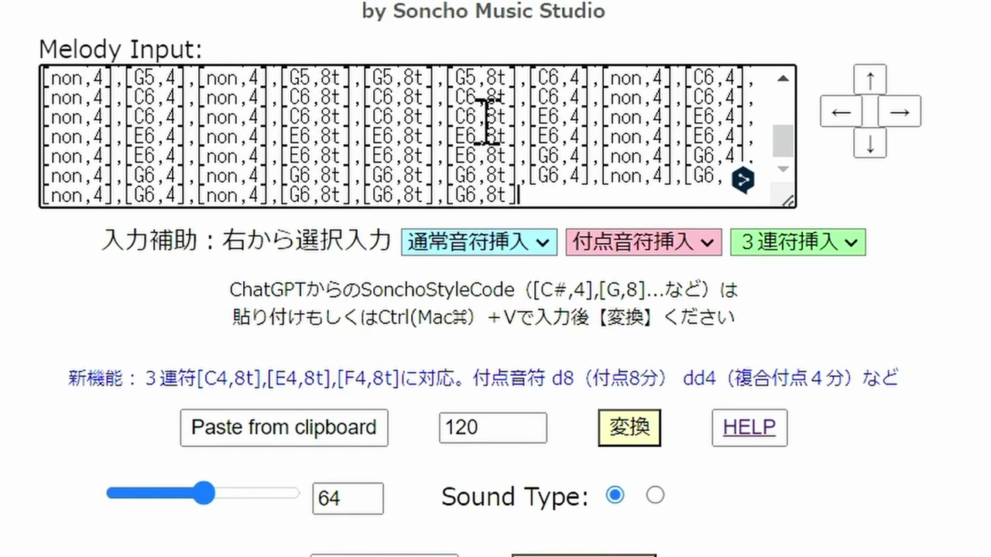
Append an eighth-note C4 triplet and raise its second note to E4
left_click(781, 245)
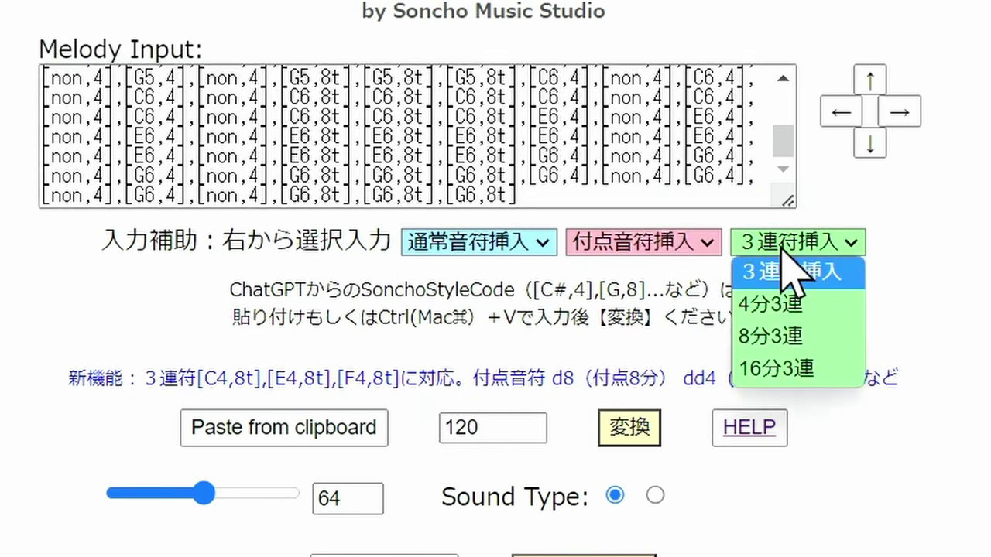
left_click(777, 335)
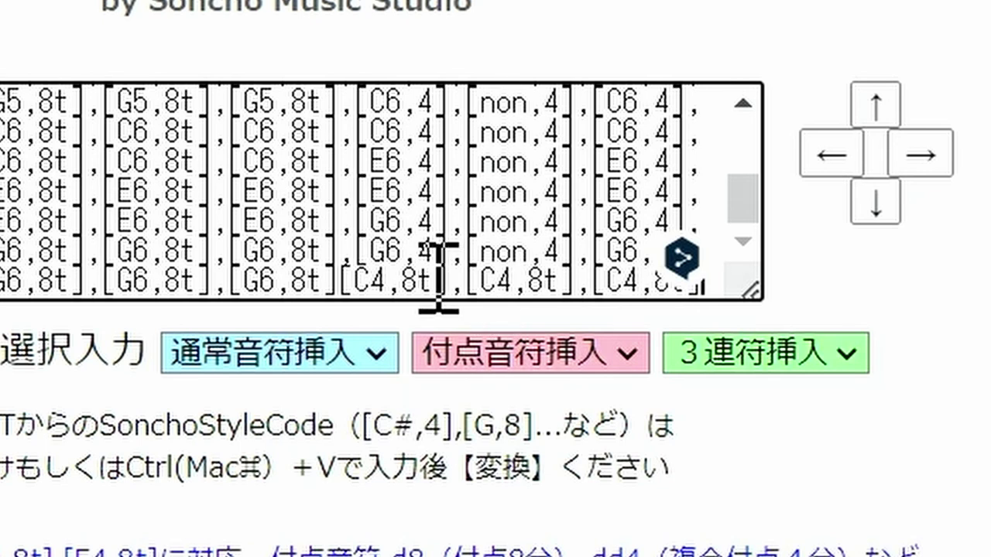
left_click(487, 283)
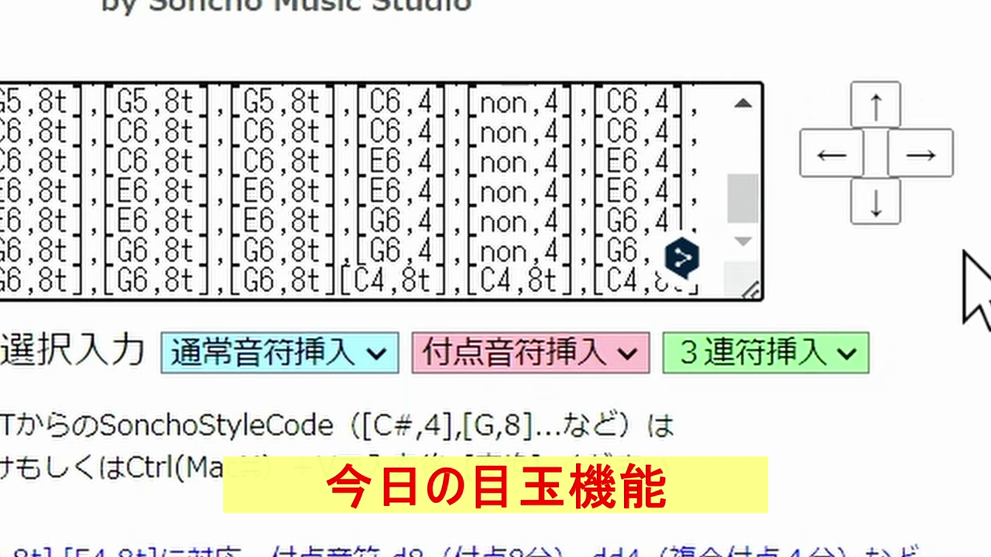
left_click(885, 100)
left_click(885, 100)
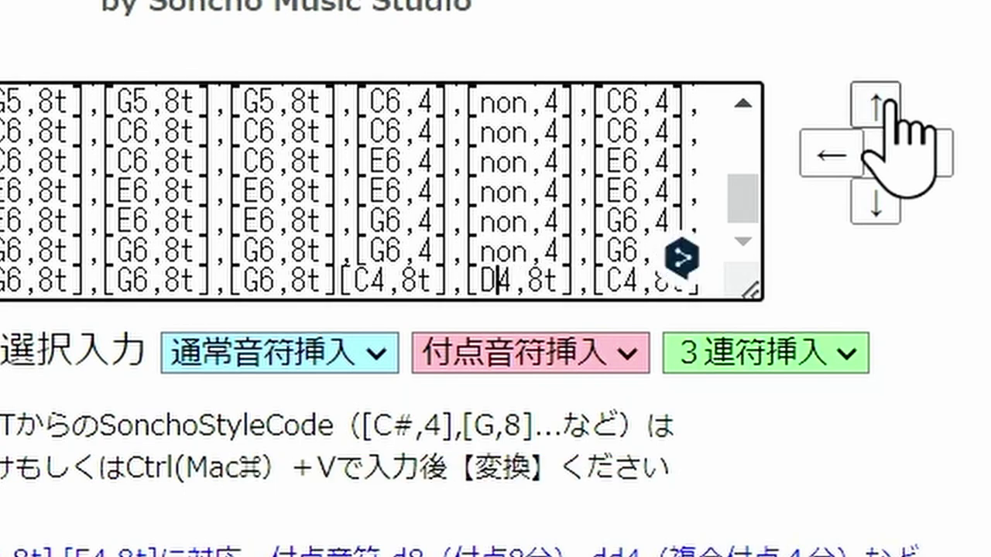
left_click(885, 101)
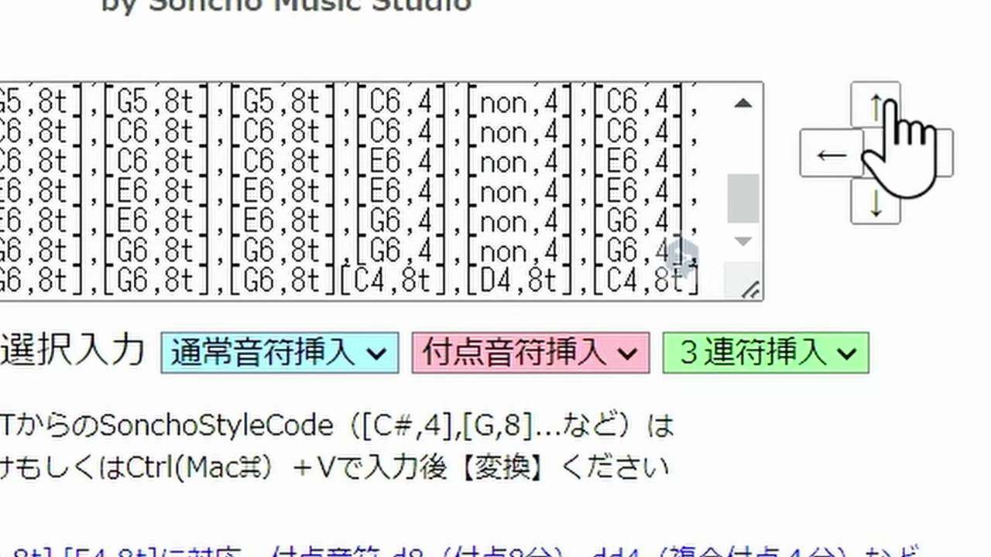
left_click(885, 101)
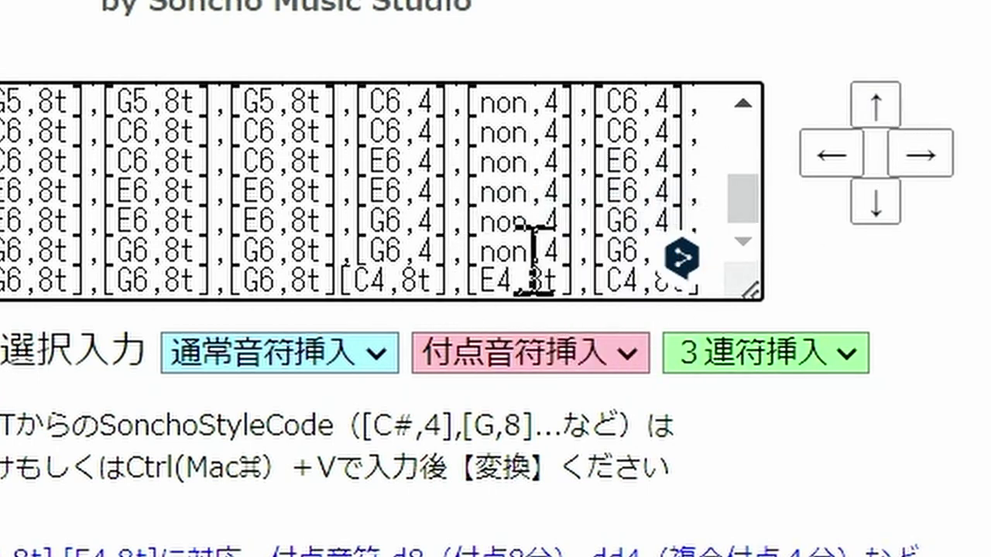
Change the triplet's last note from C4 to G4, raising to A4 then lowering twice
left_click(624, 283)
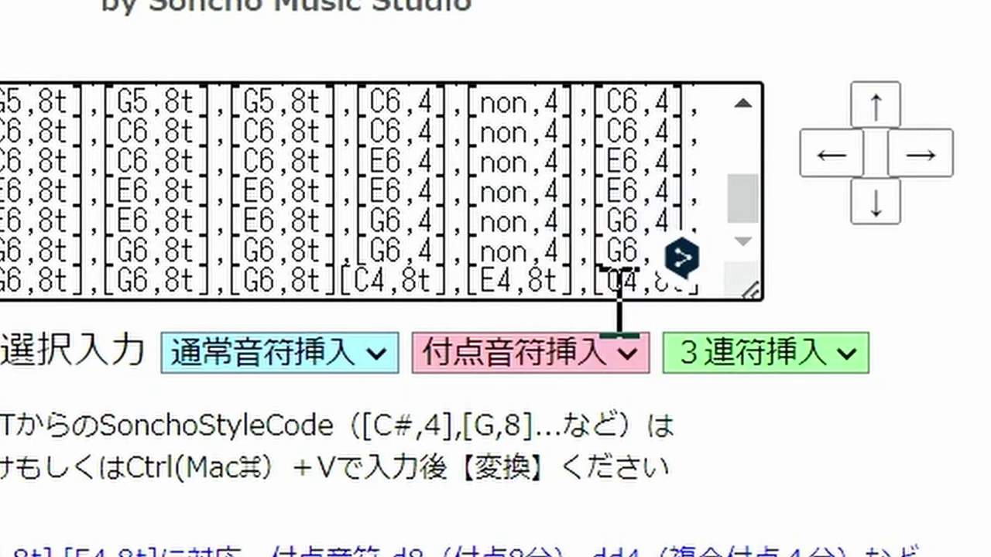
mouse_move(681, 267)
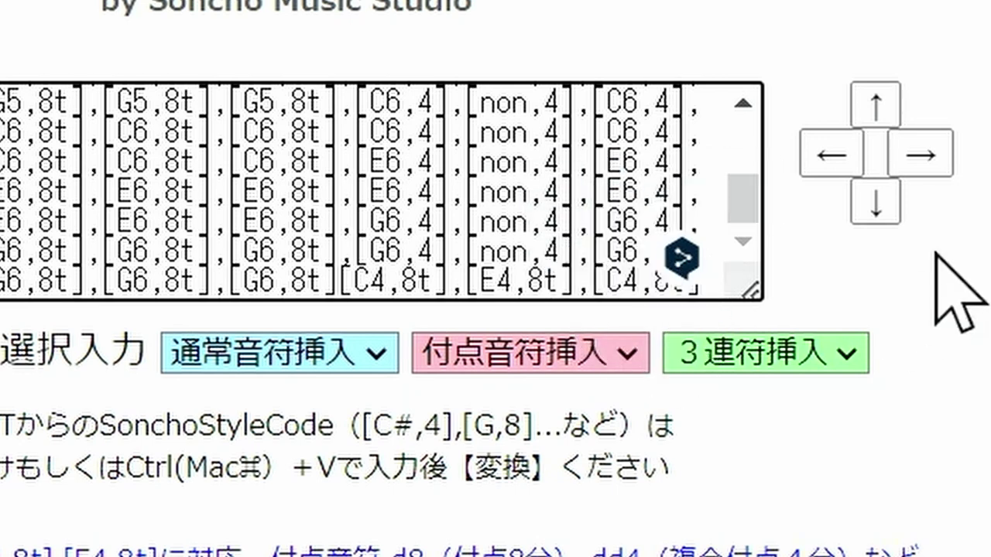
left_click(884, 116)
left_click(884, 116)
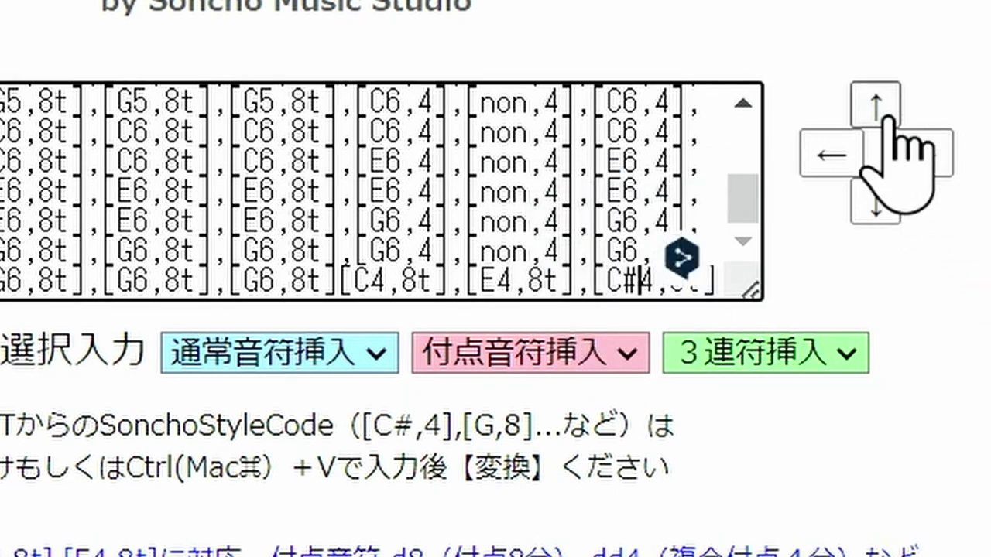
left_click(884, 116)
left_click(884, 116)
left_click(884, 116)
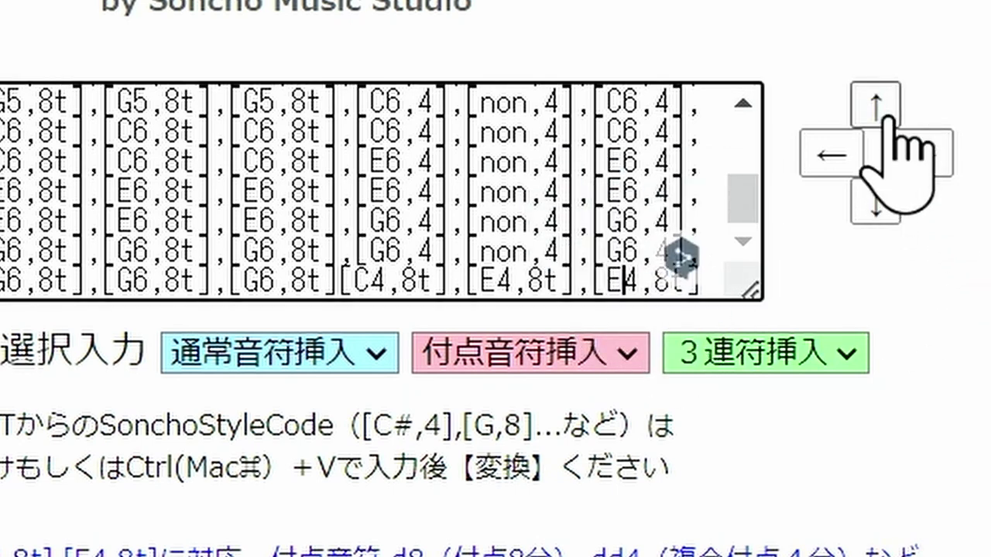
left_click(884, 117)
left_click(884, 116)
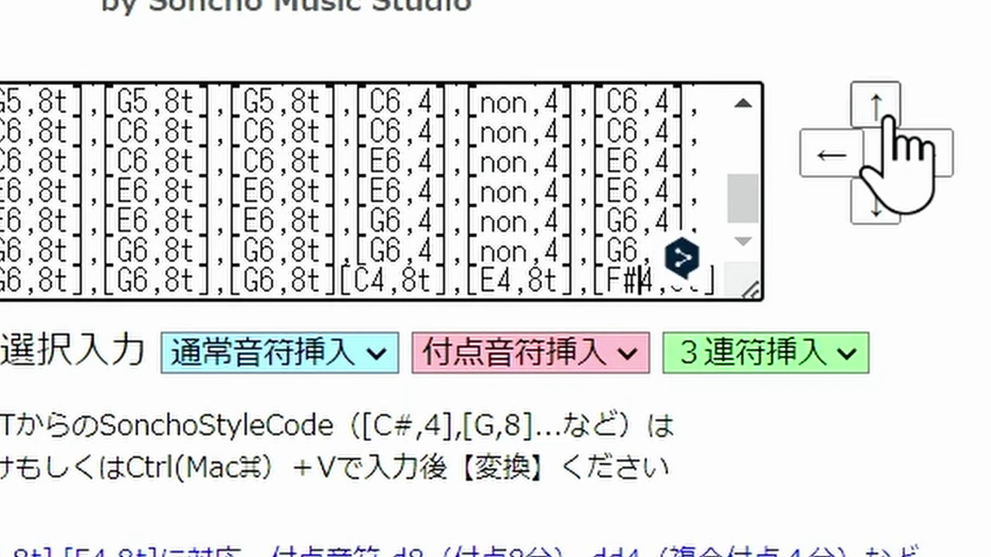
left_click(884, 117)
left_click(884, 116)
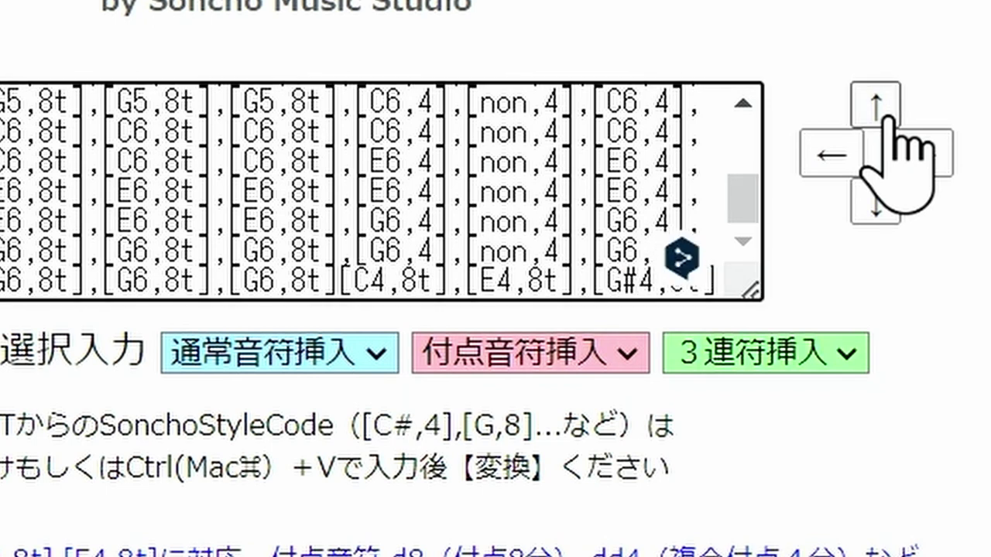
left_click(885, 116)
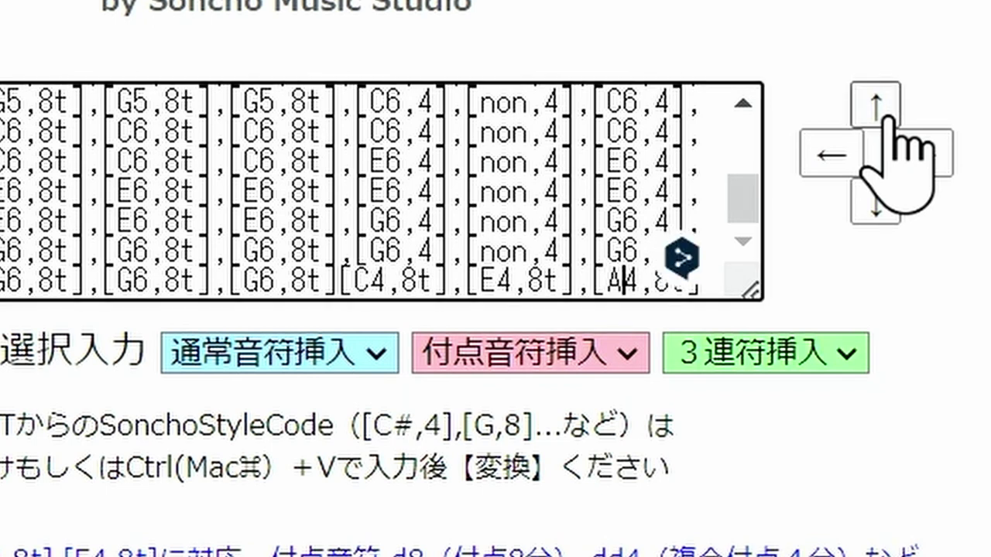
left_click(878, 194)
left_click(878, 194)
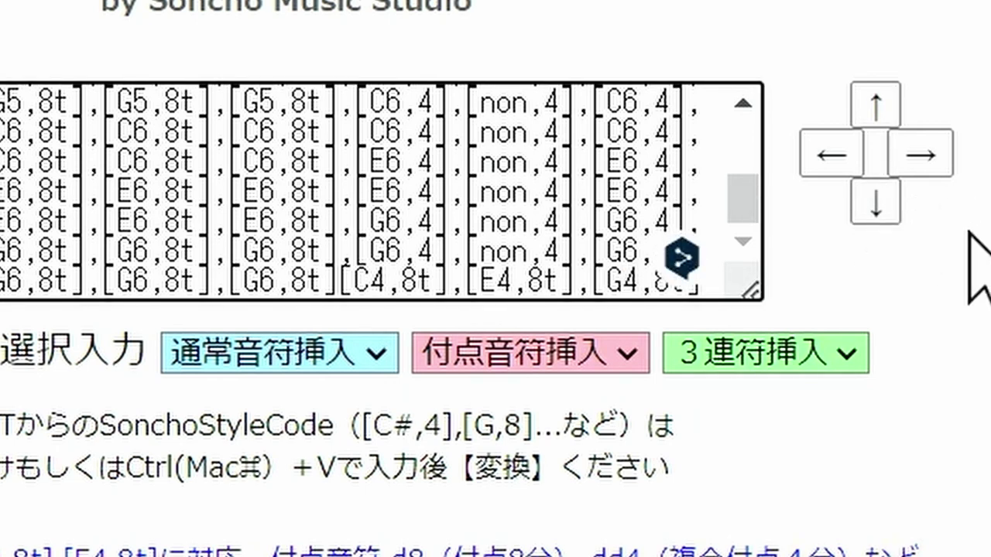
mouse_move(685, 267)
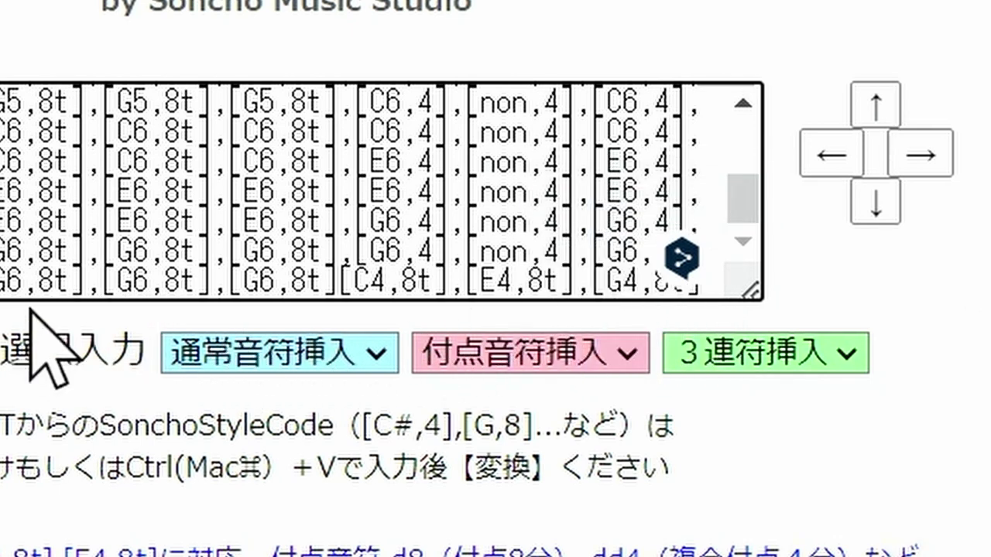
Shorten the opening [A4,2] half note to a quarter note, [A4,4]
scroll(89, 209, "up", 5)
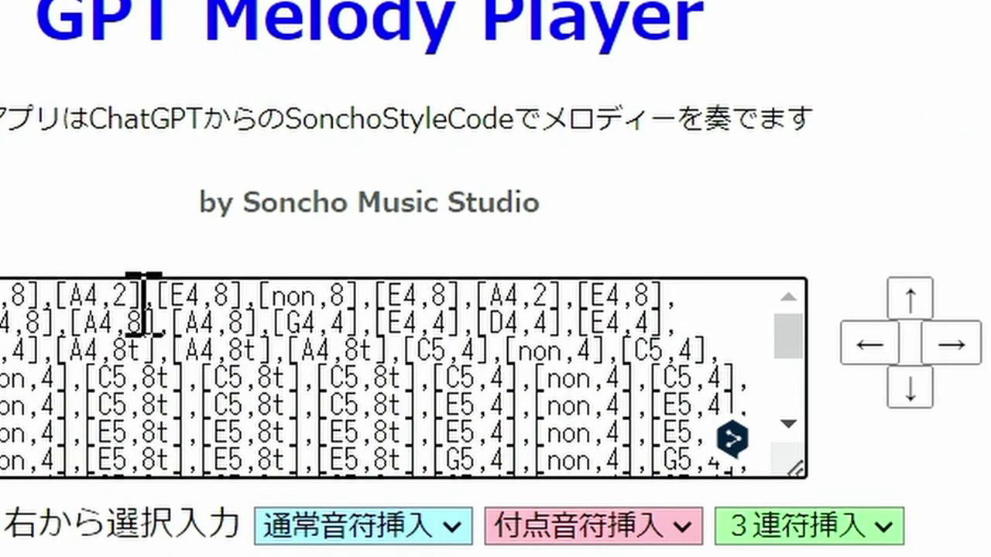
double_click(123, 296)
left_click(78, 302)
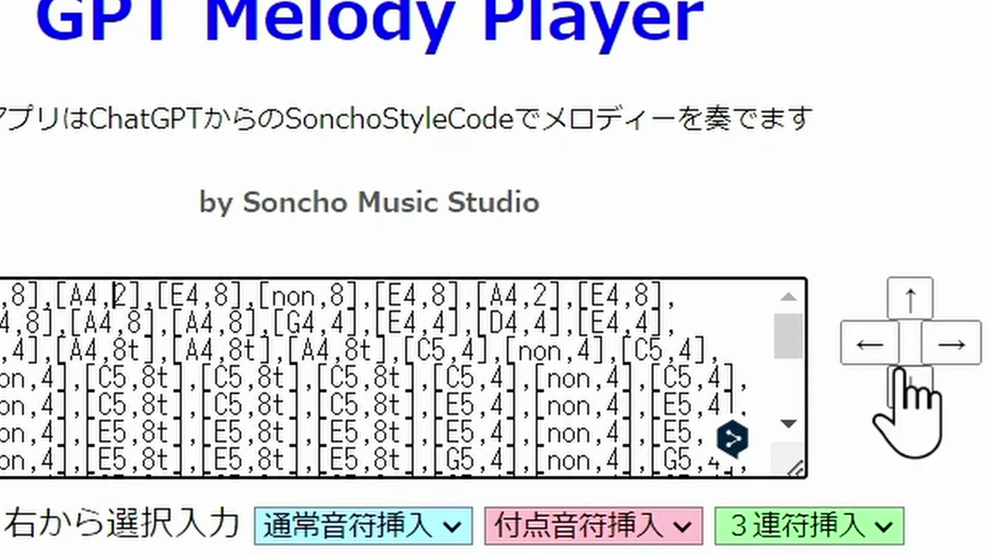
left_click(938, 355)
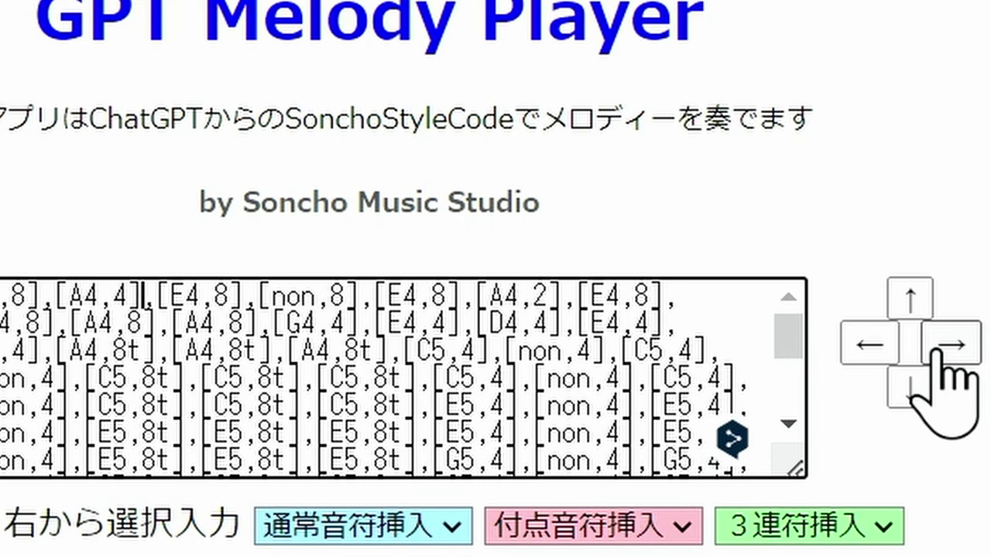
scroll(436, 275, "down", 3)
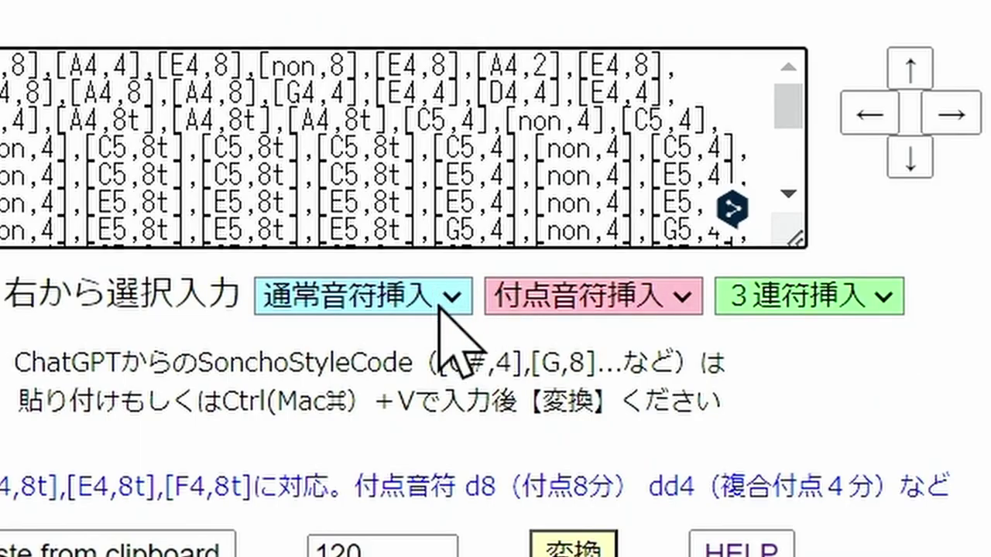
Insert a 4分音符 after [A4,4] and raise it from C4 to E4
left_click(439, 302)
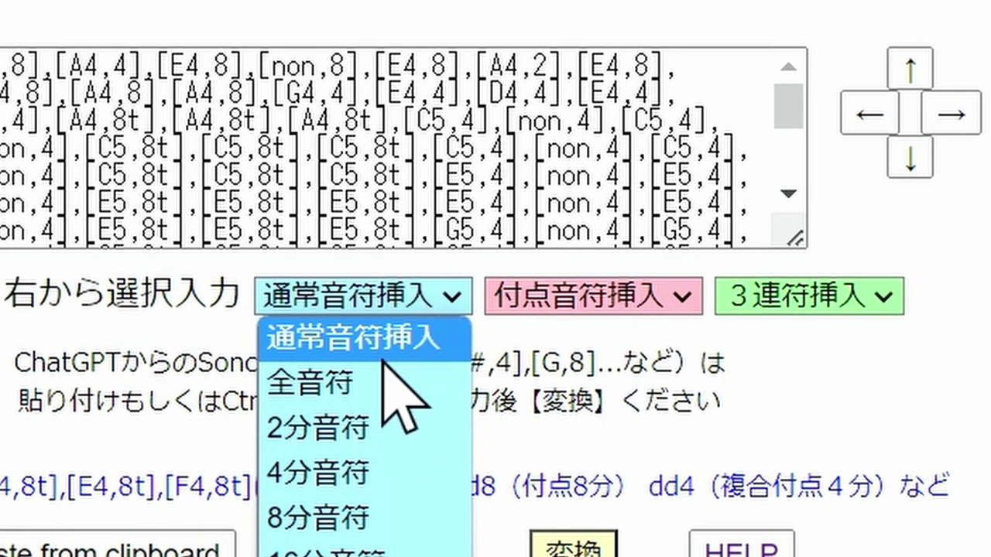
left_click(333, 474)
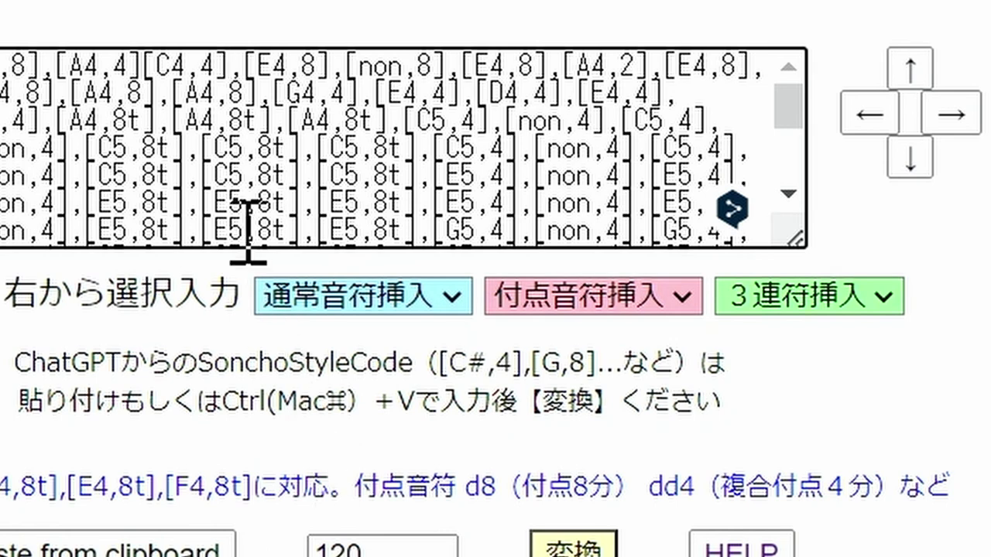
left_click(189, 67)
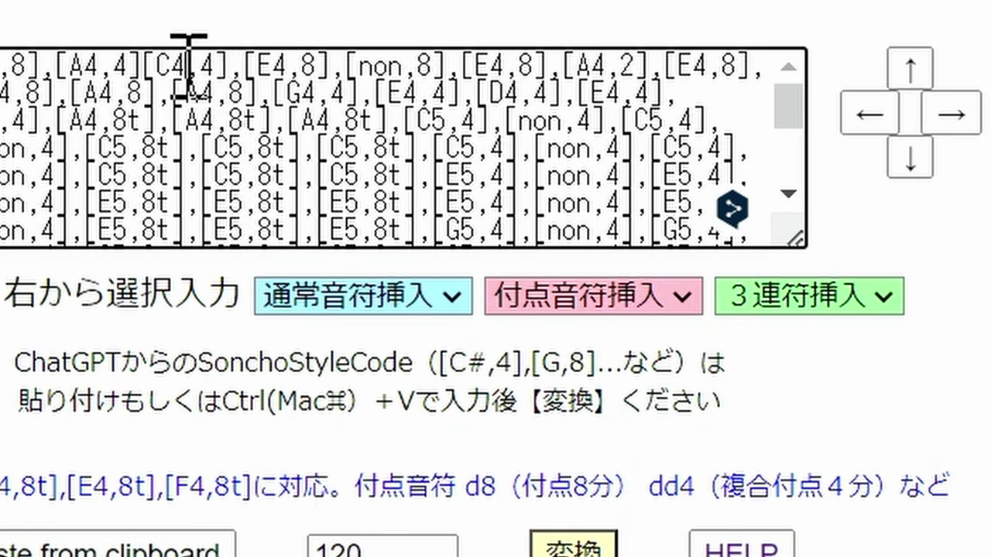
left_click(900, 68)
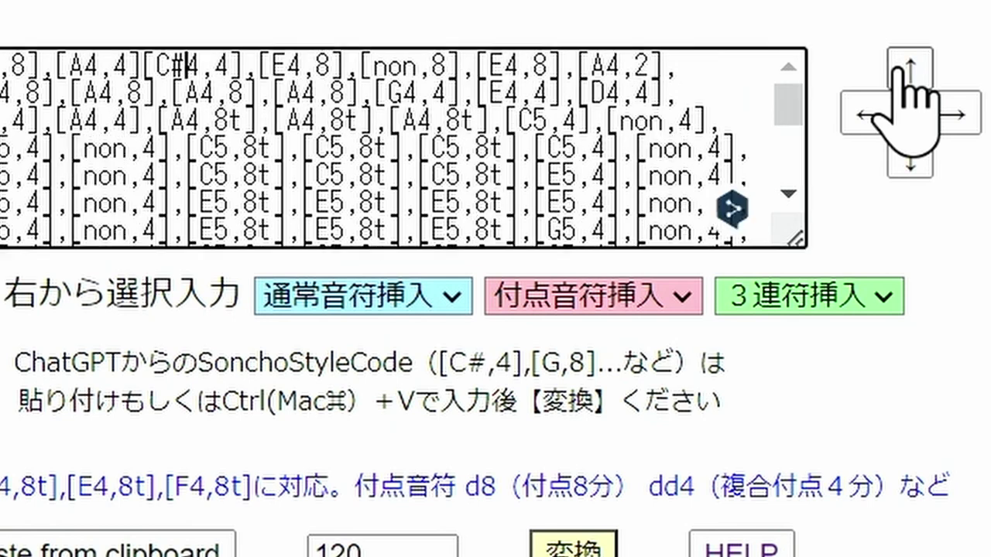
left_click(900, 68)
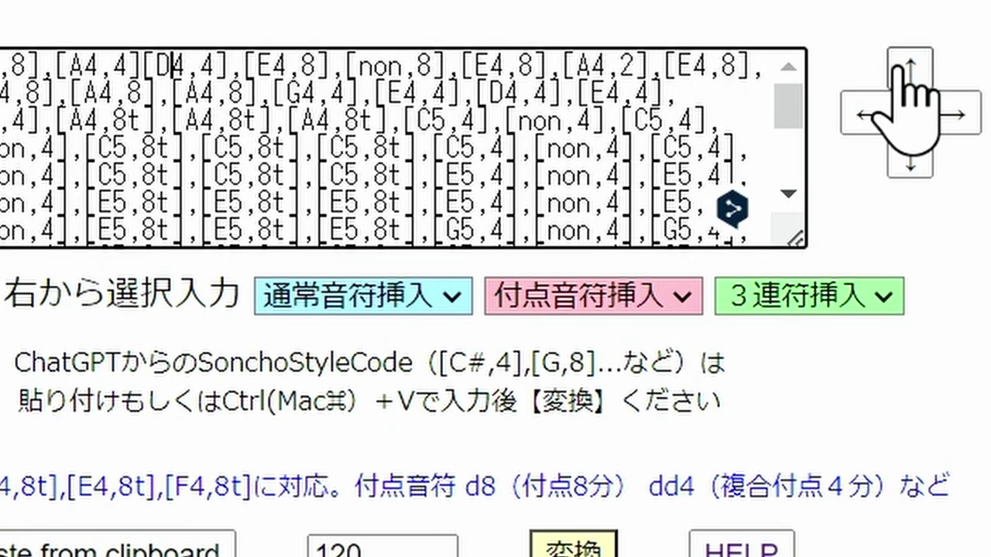
left_click(899, 68)
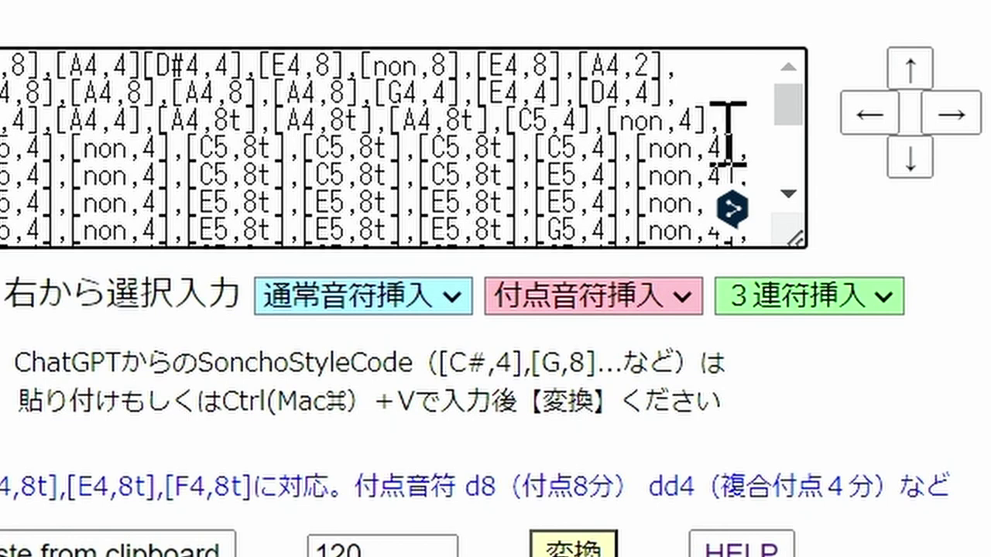
left_click(910, 70)
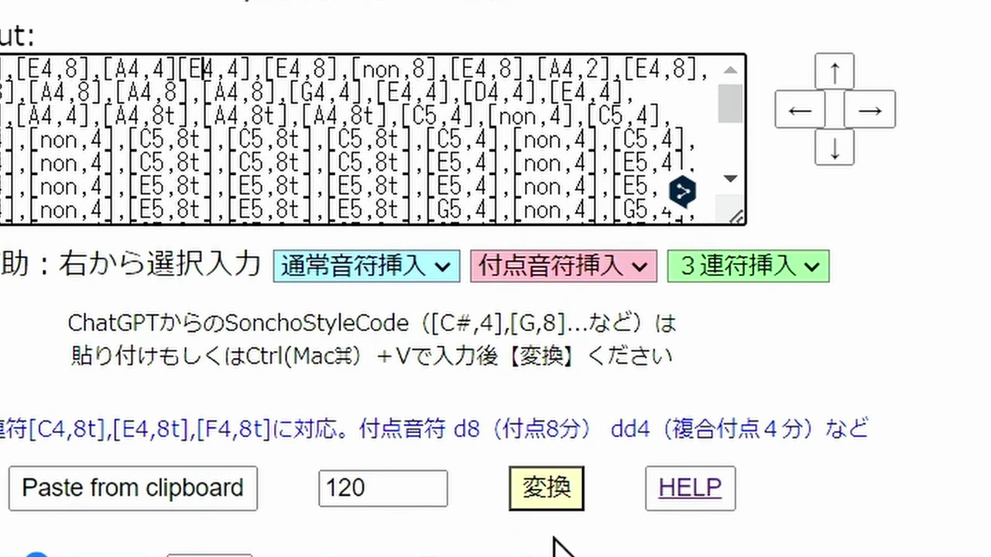
Run 変換 to reconvert the melody code, putting a comma between [A4,4] and [E4,4]
left_click(552, 496)
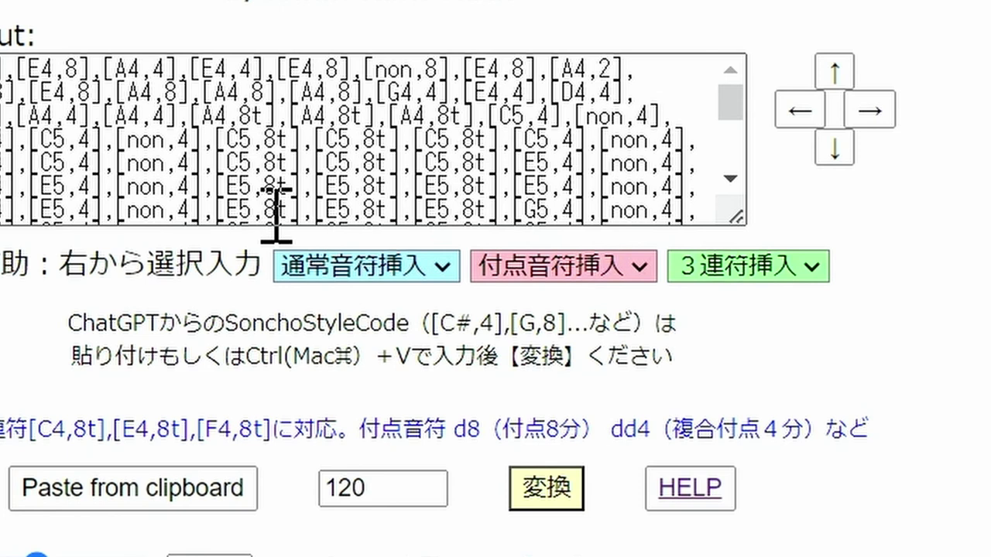
left_click(650, 76)
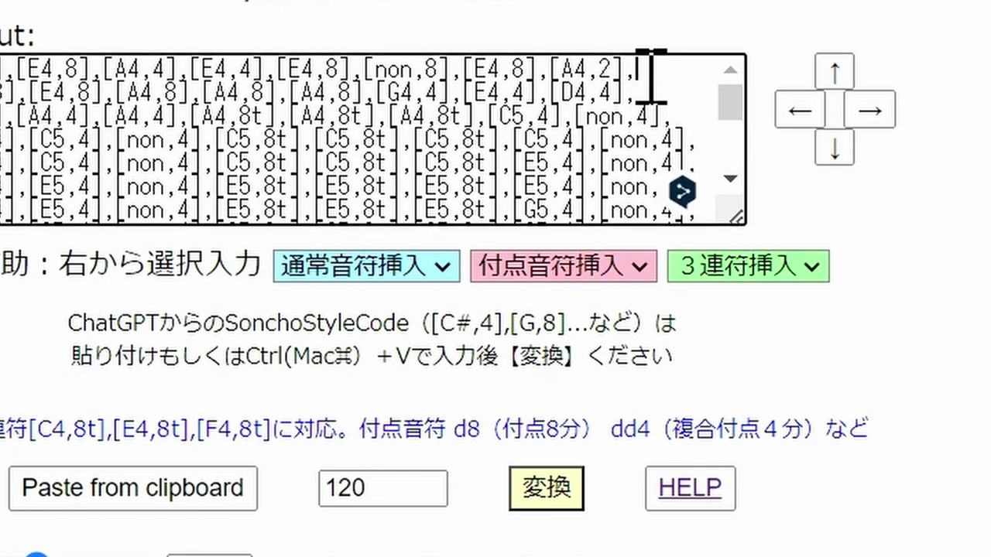
type("@")
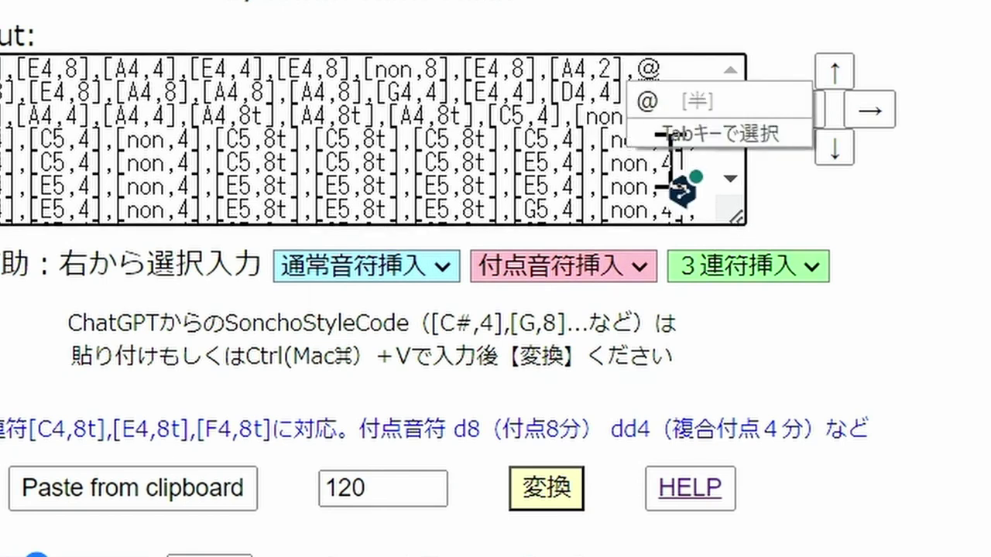
key("Return")
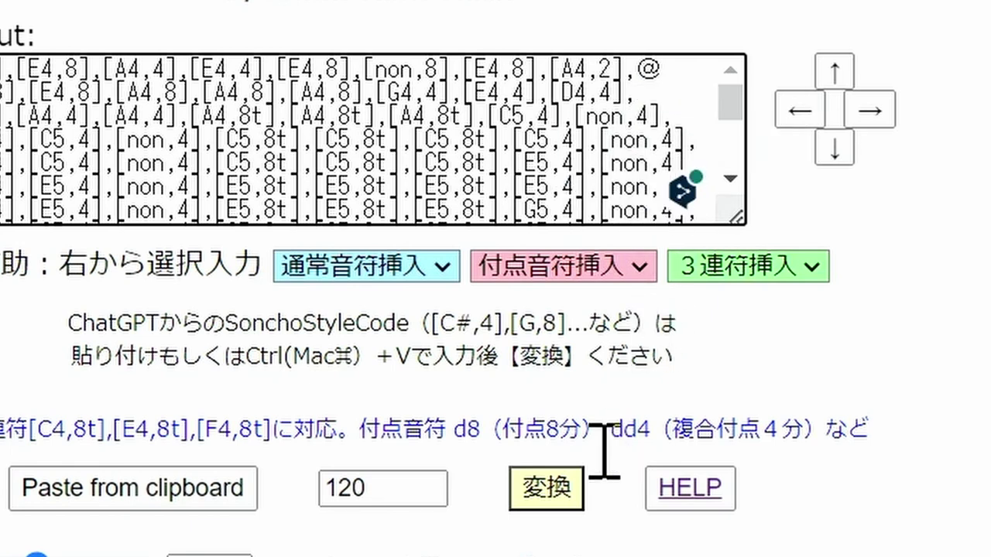
left_click(565, 503)
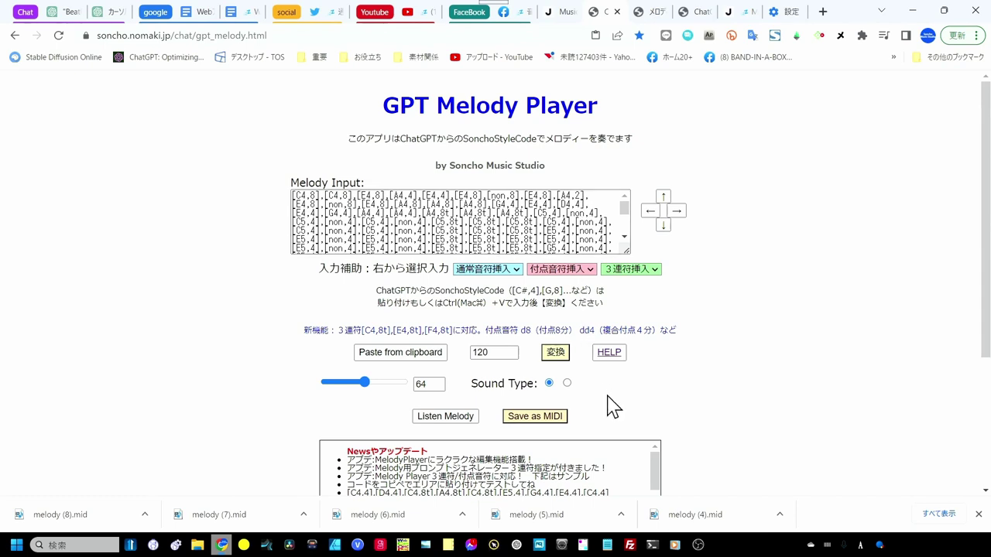
Open the HELP manual, read down to 作業の流れ, and follow item 1's prompt generator link
left_click(609, 355)
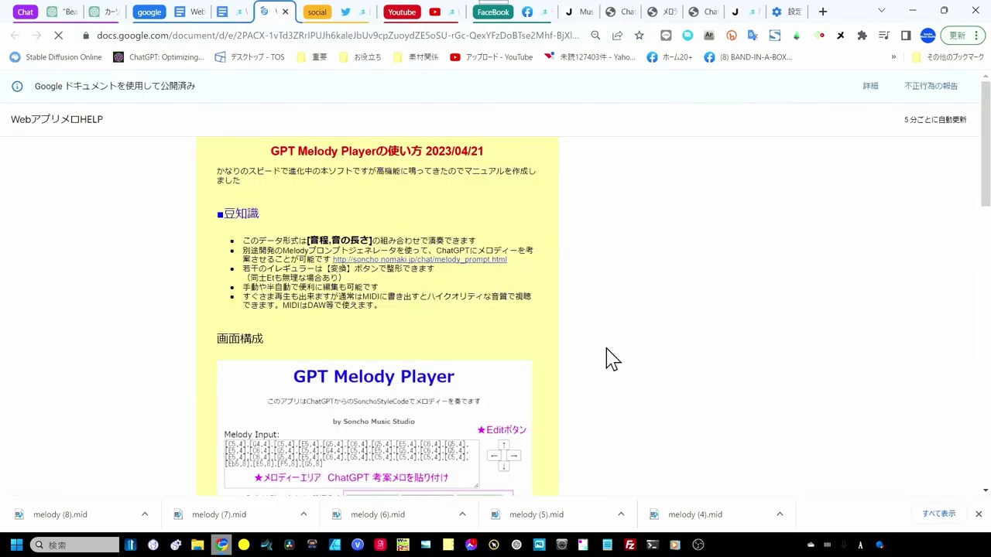
scroll(400, 300, "down", 2)
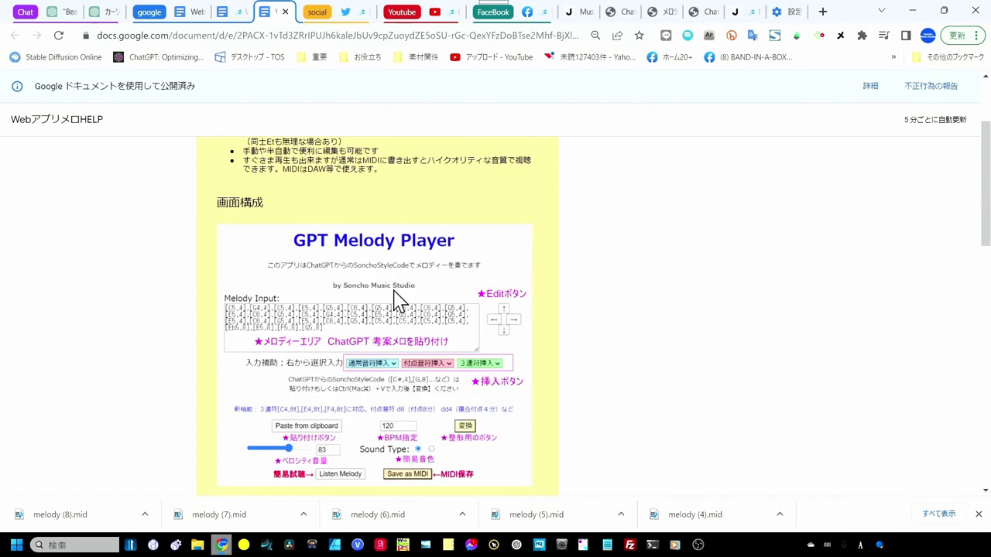
scroll(398, 300, "down", 1)
scroll(398, 302, "down", 2)
scroll(397, 302, "down", 1)
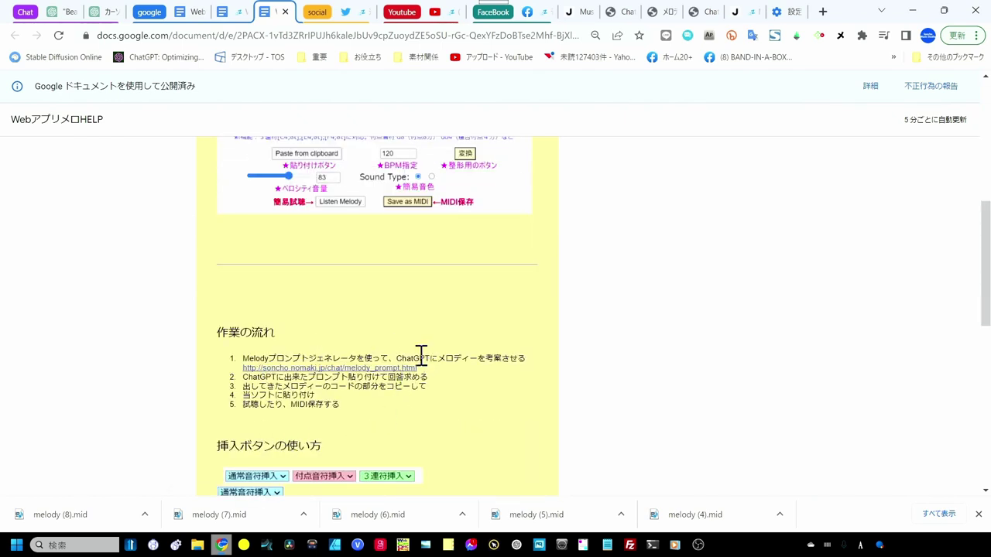
left_click(359, 372)
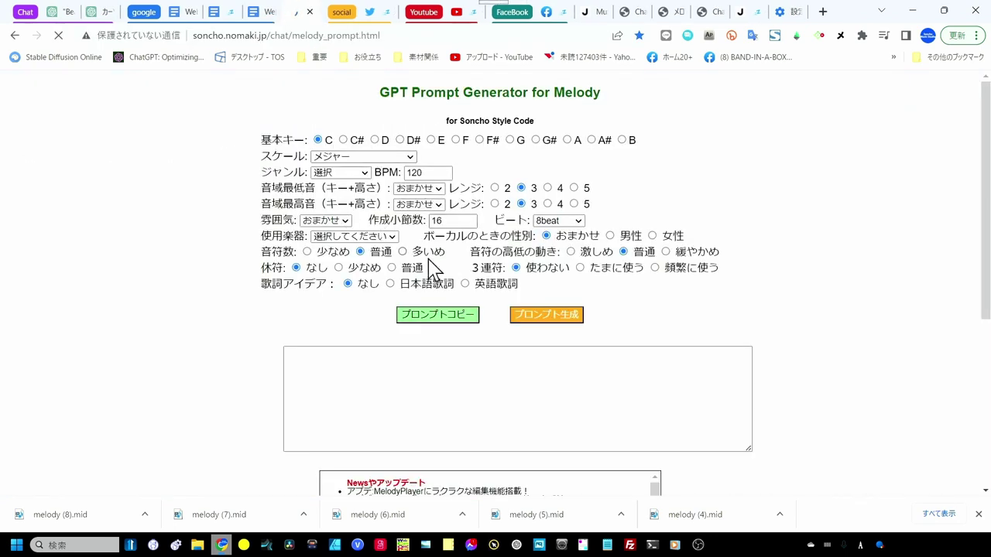
Set the 音域最高音 range to レンジ 4 and generate the melody prompt
left_click(548, 204)
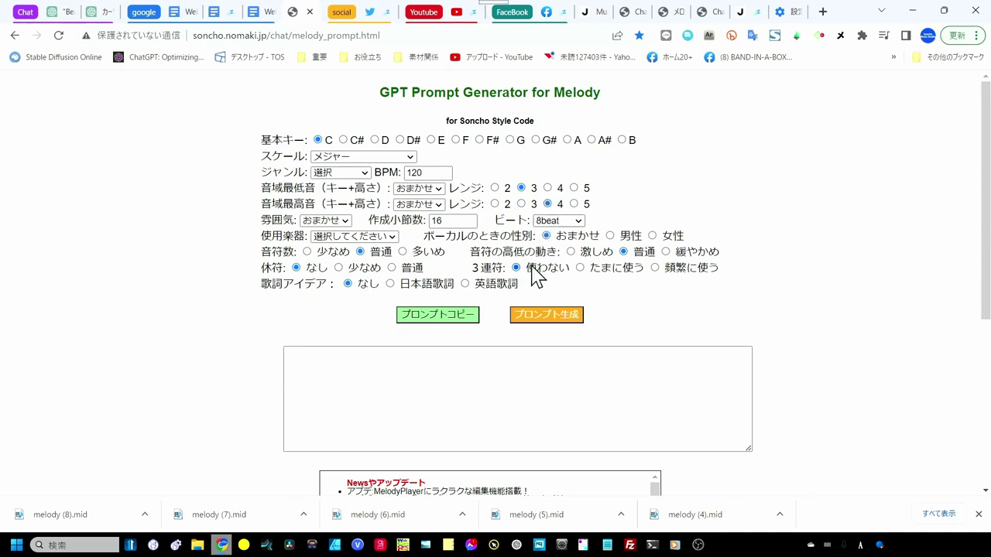
left_click(532, 327)
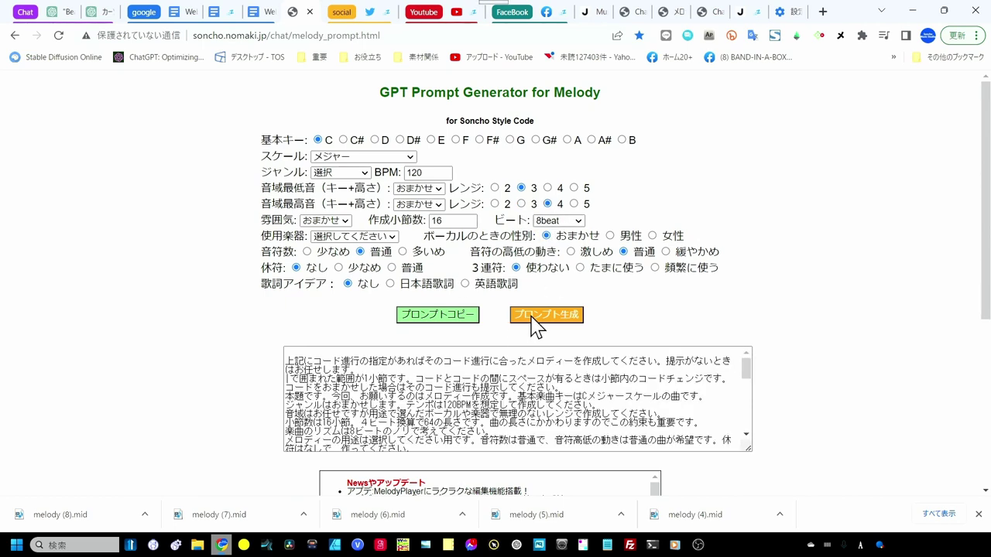